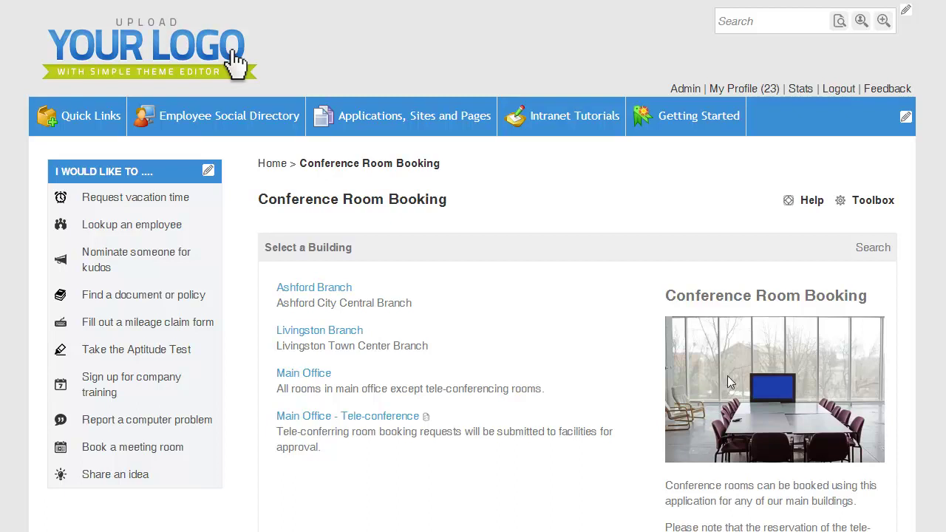
- Open the Main Office building's April 2014 room booking calendar
click(315, 379)
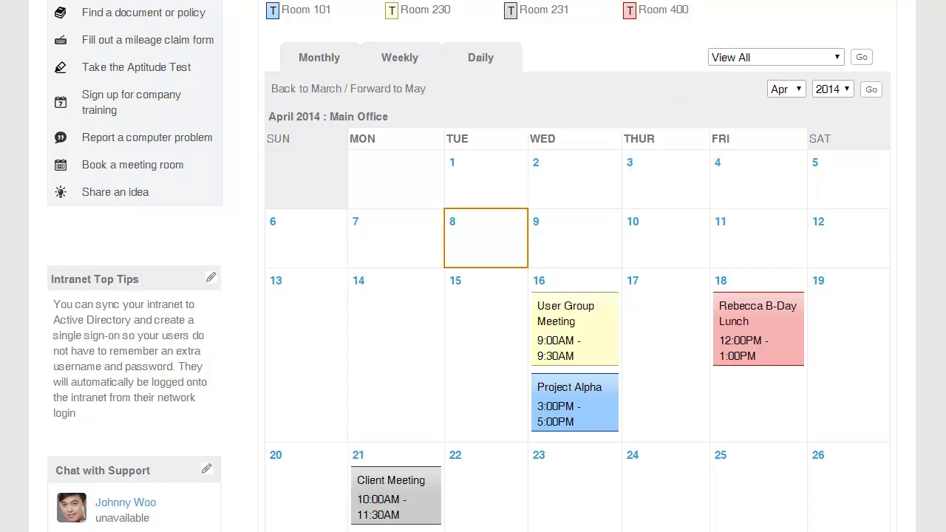
- Book Room 230 on April 15 as 'New Meeting' and publish it
click(455, 289)
click(558, 412)
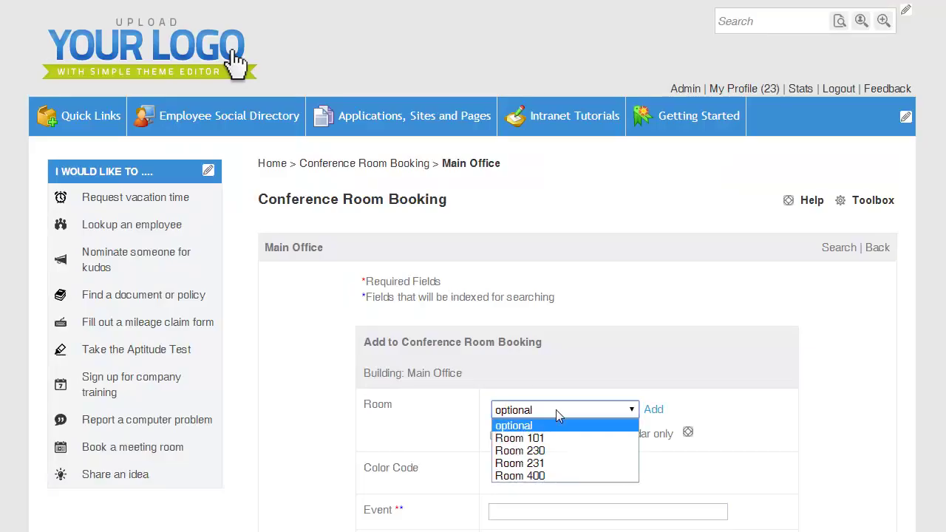
click(551, 426)
click(551, 412)
click(548, 415)
click(554, 512)
text(New)
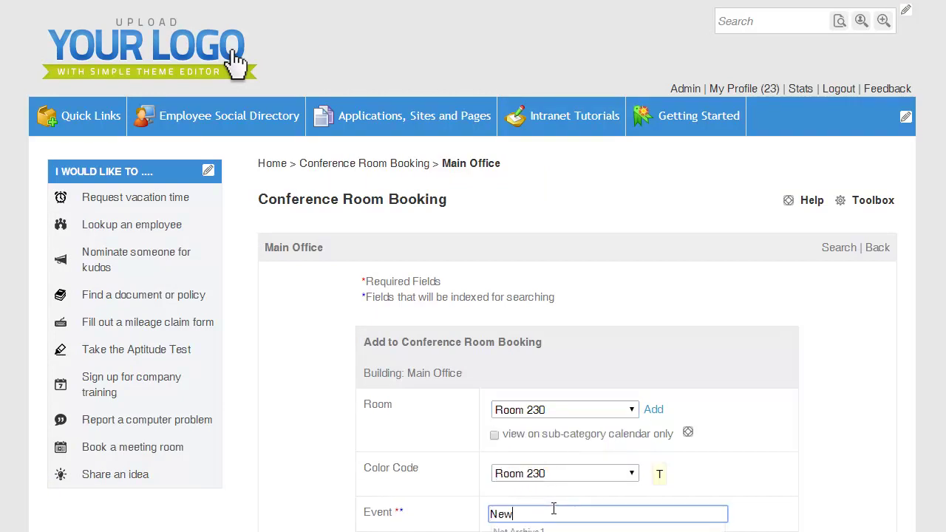
text( Meeting)
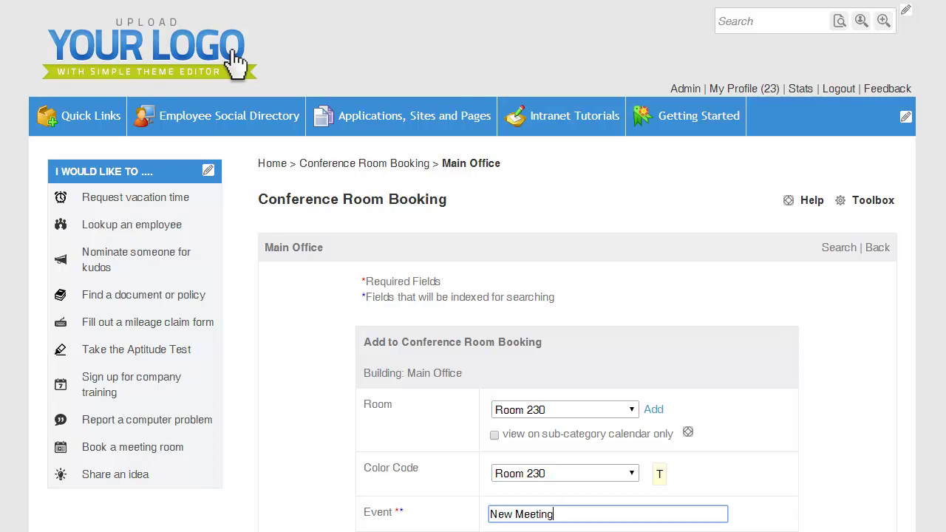
scroll(680, 401, down, 7)
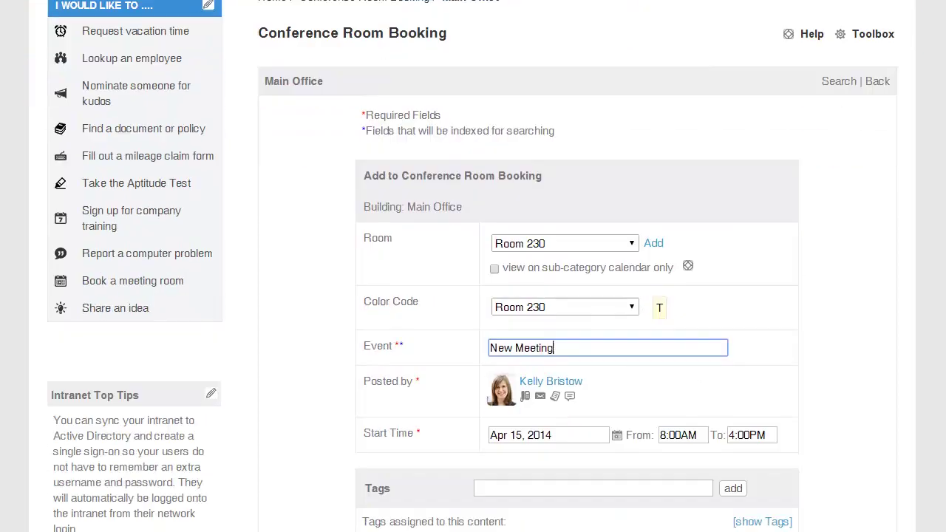
click(771, 423)
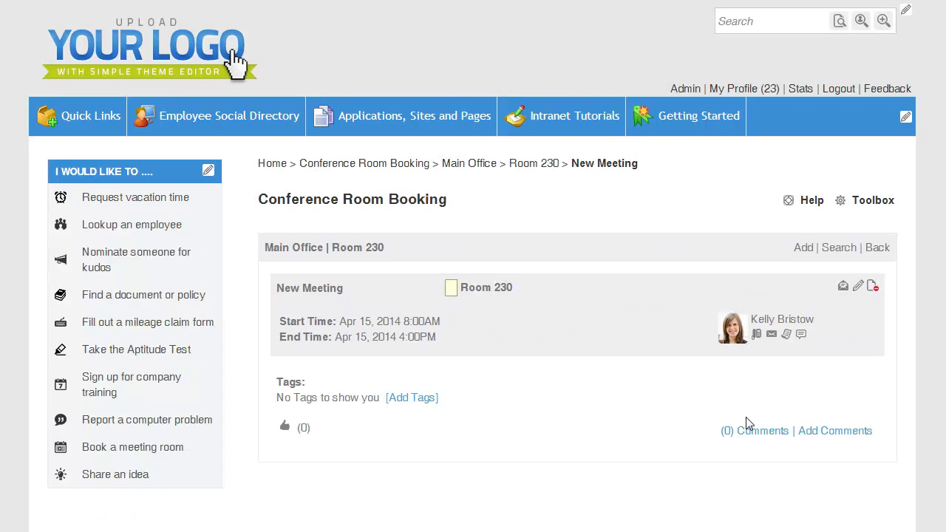
- Return to the Main Office calendar and find New Meeting on the 15th
click(485, 165)
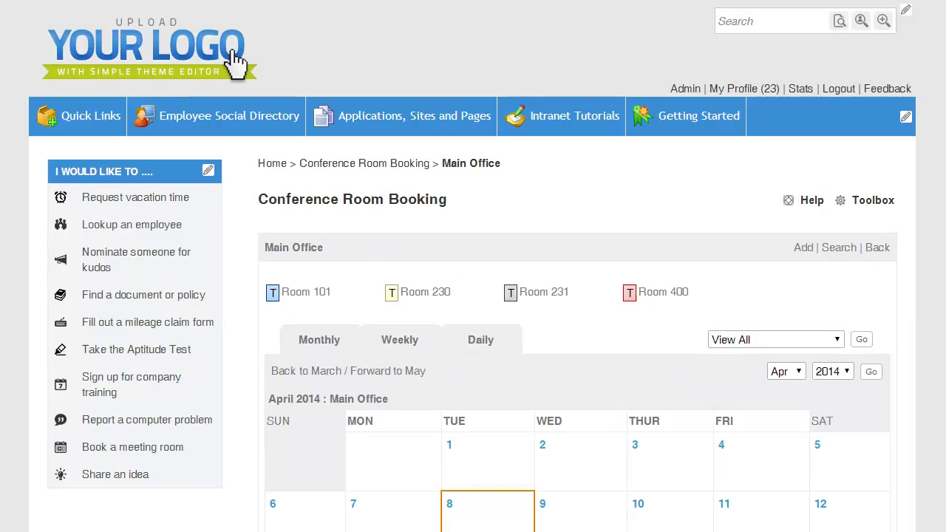
scroll(855, 276, down, 2)
scroll(902, 402, down, 5)
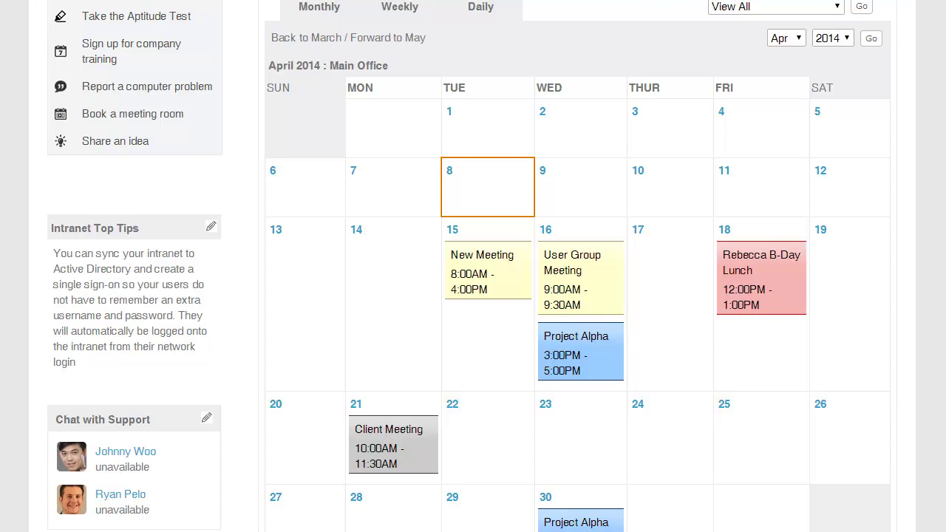
- Try booking Room 101 on April 16 as 'Test', which conflicts with Project Alpha
click(548, 232)
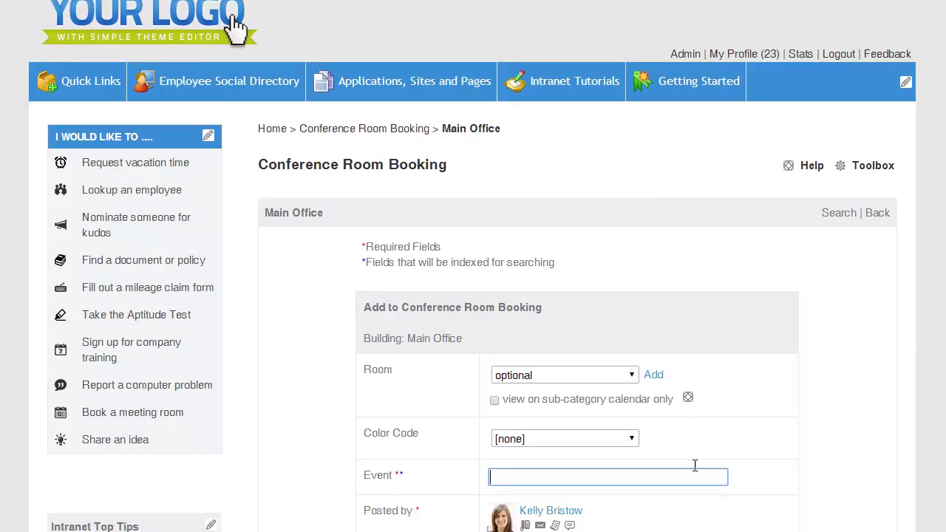
scroll(695, 465, down, 1)
click(626, 290)
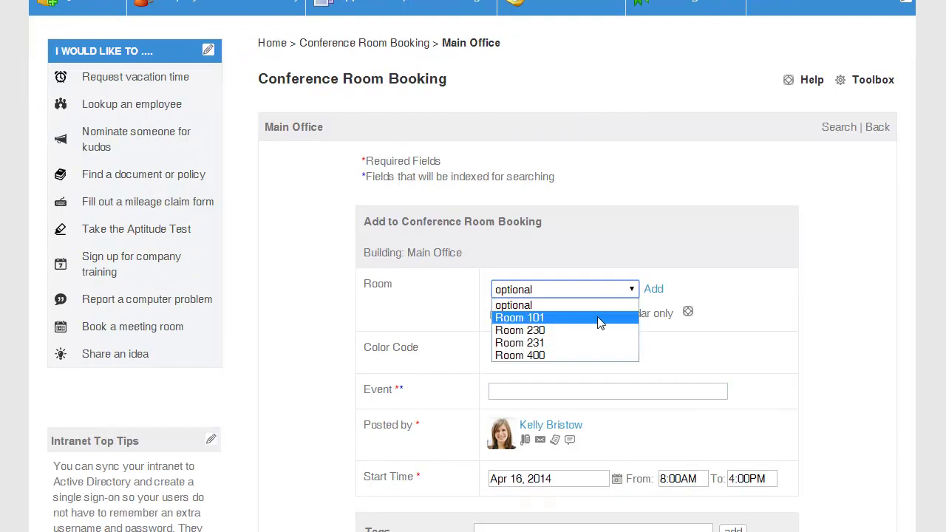
click(601, 319)
click(604, 400)
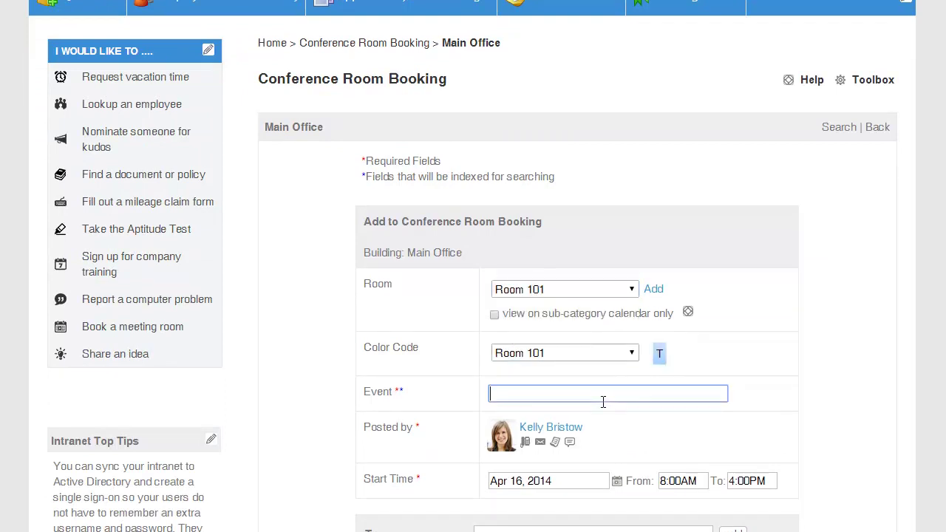
text(Test)
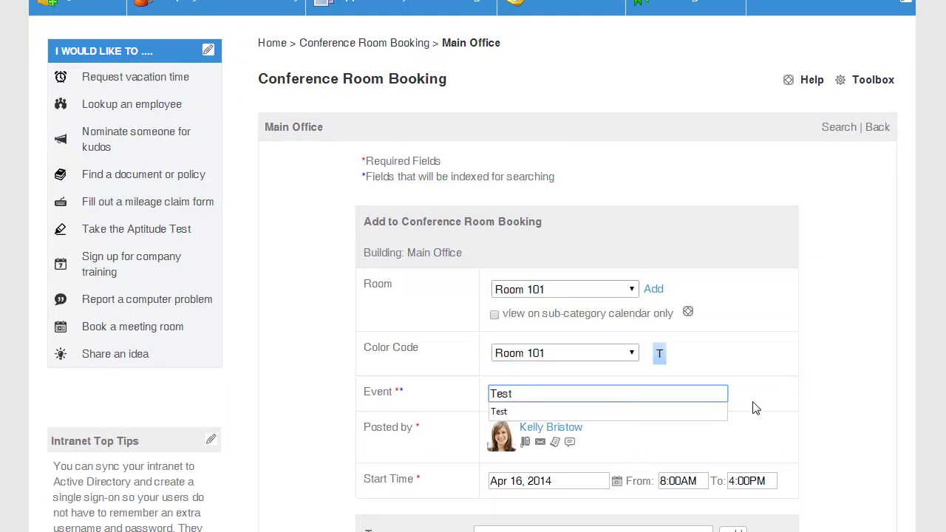
scroll(755, 408, down, 5)
click(769, 407)
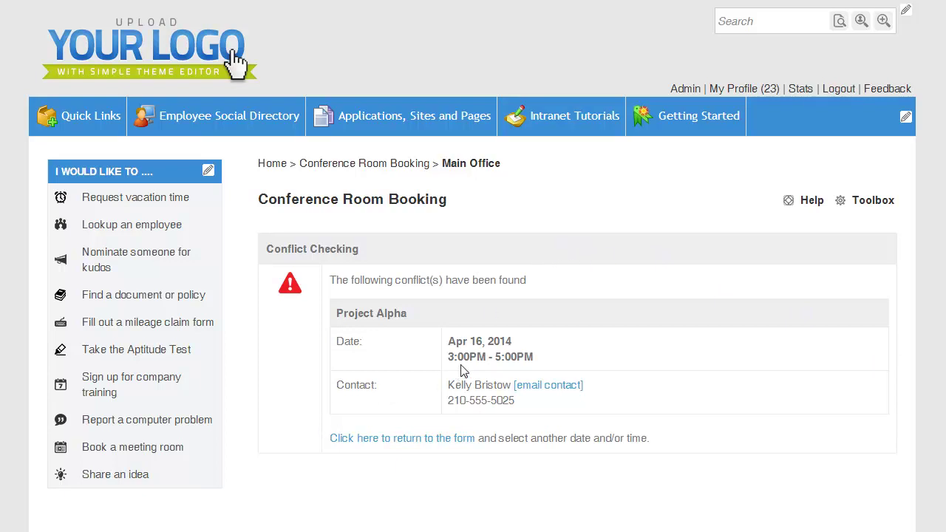
- Go back to the building list and open the Main Office - Tele-conference calendar
click(375, 165)
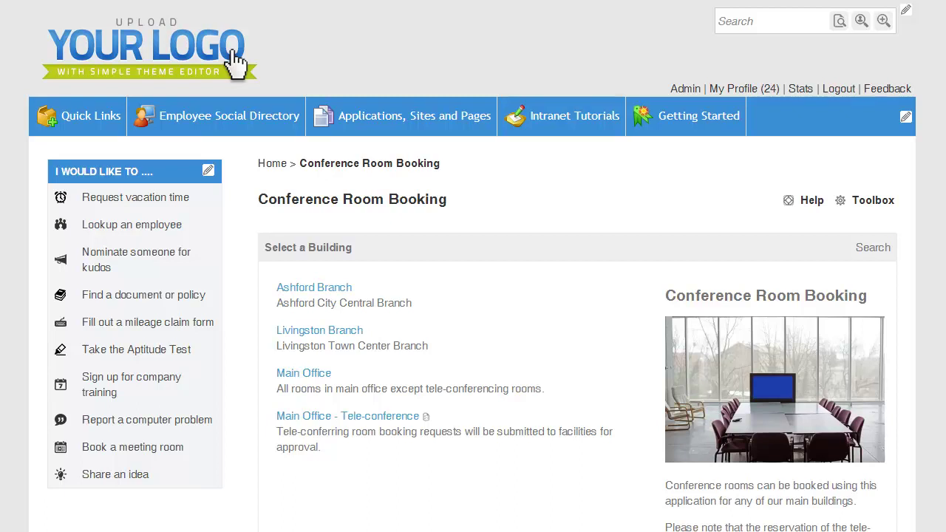
click(391, 418)
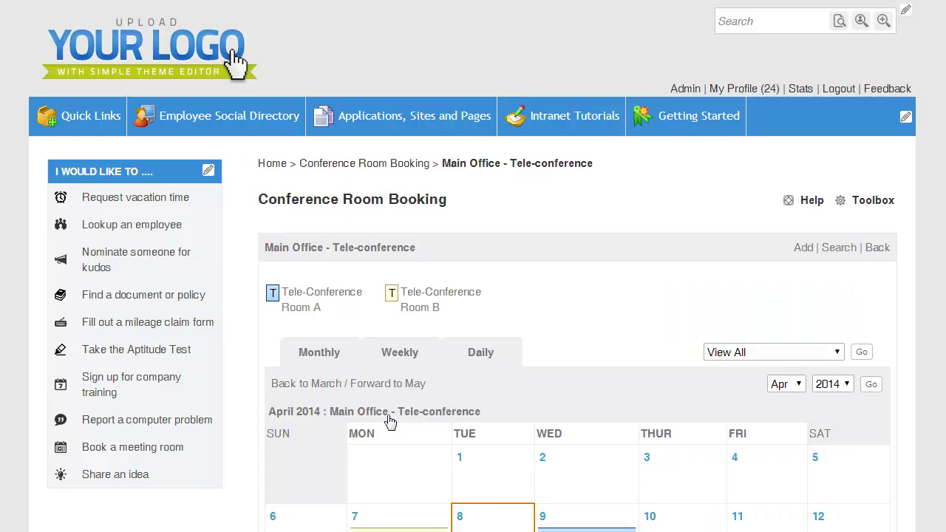
scroll(529, 402, down, 1)
scroll(529, 402, down, 2)
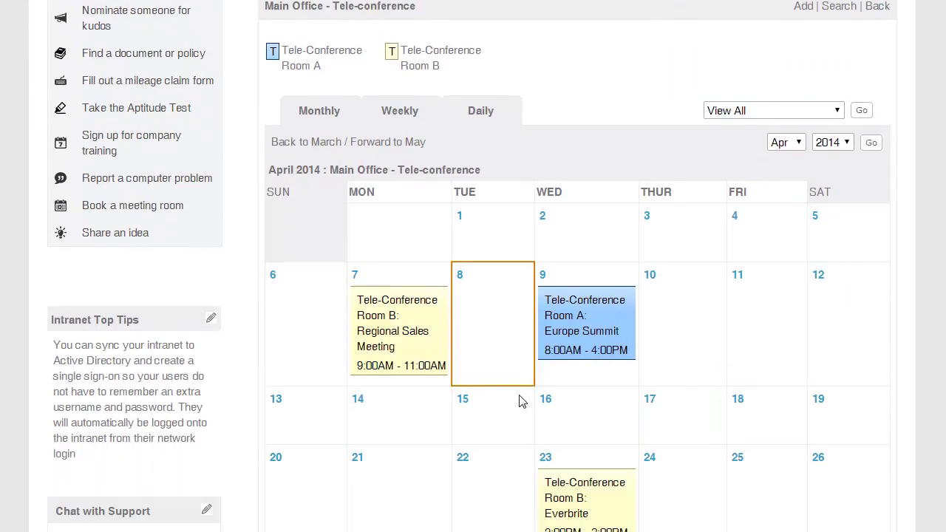
- Book Tele-Conference Room A on April 8 as 'Test' and submit it for approval
click(460, 278)
scroll(611, 367, down, 2)
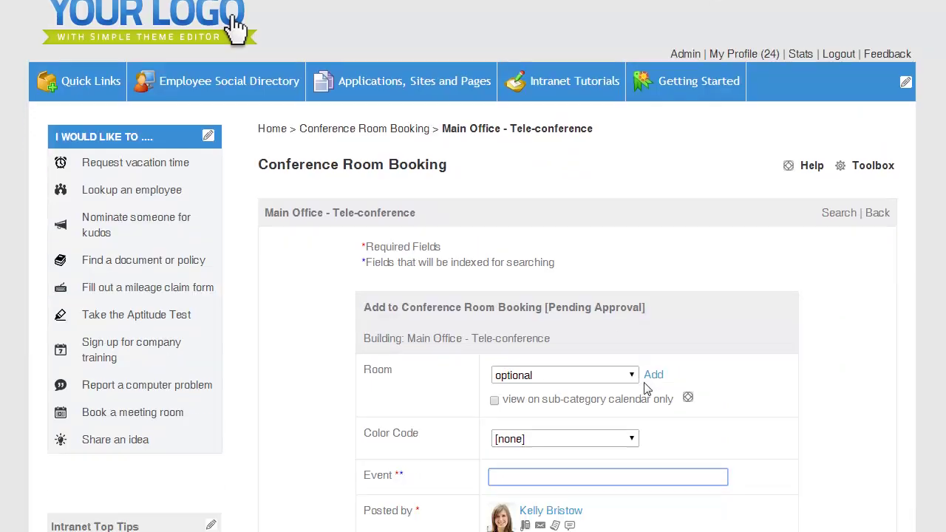
click(603, 283)
click(593, 303)
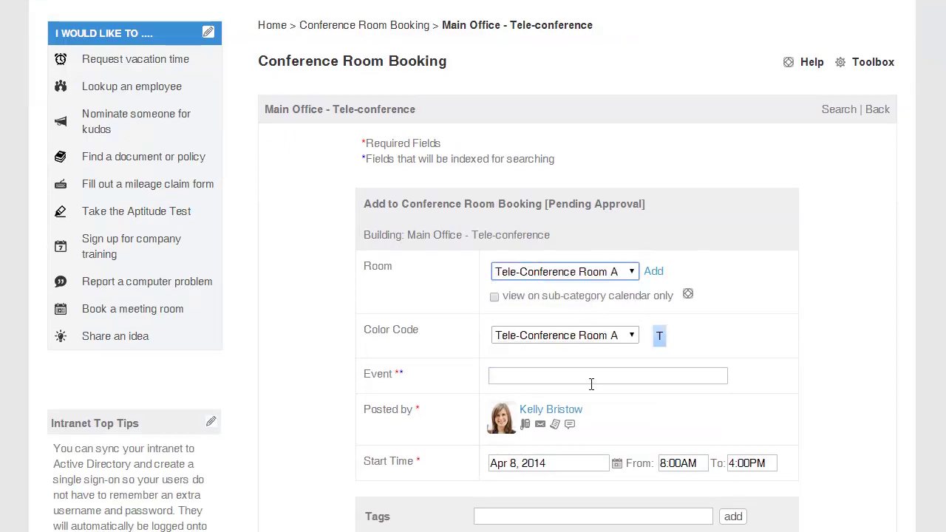
text(Test)
scroll(655, 382, down, 5)
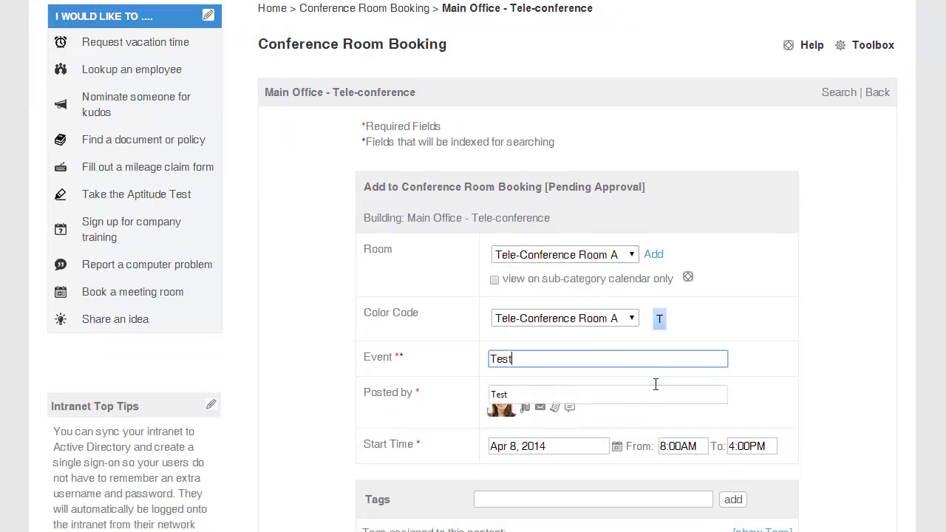
scroll(655, 385, down, 1)
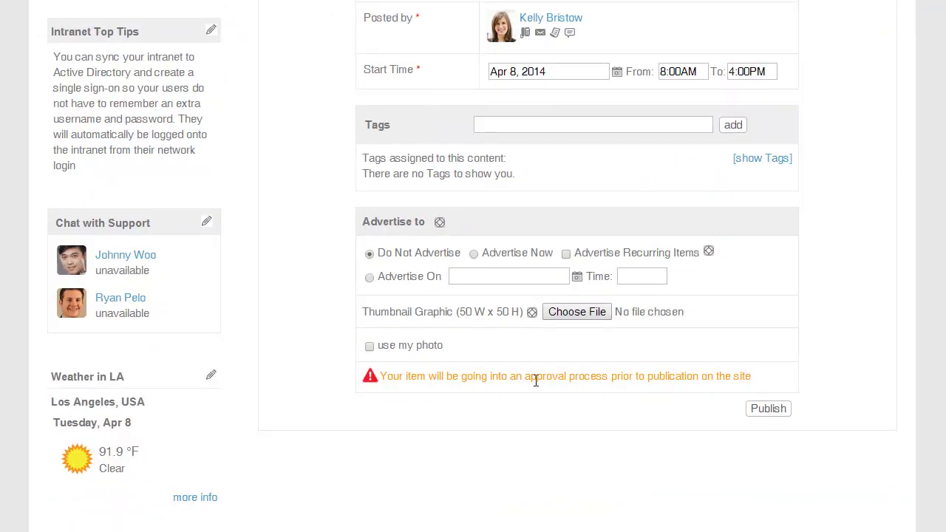
click(769, 418)
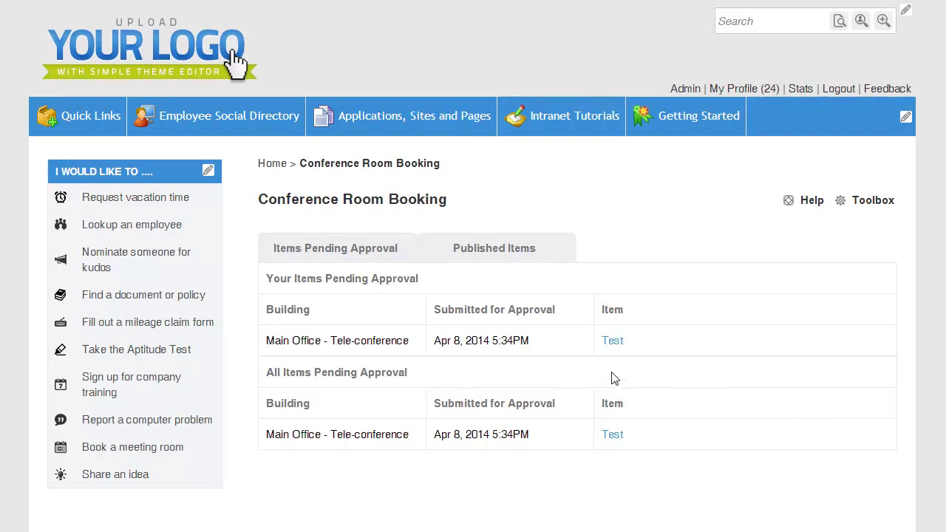
- Open the pending Test booking and approve it in the Approve Submission dialog
click(613, 344)
scroll(737, 427, down, 1)
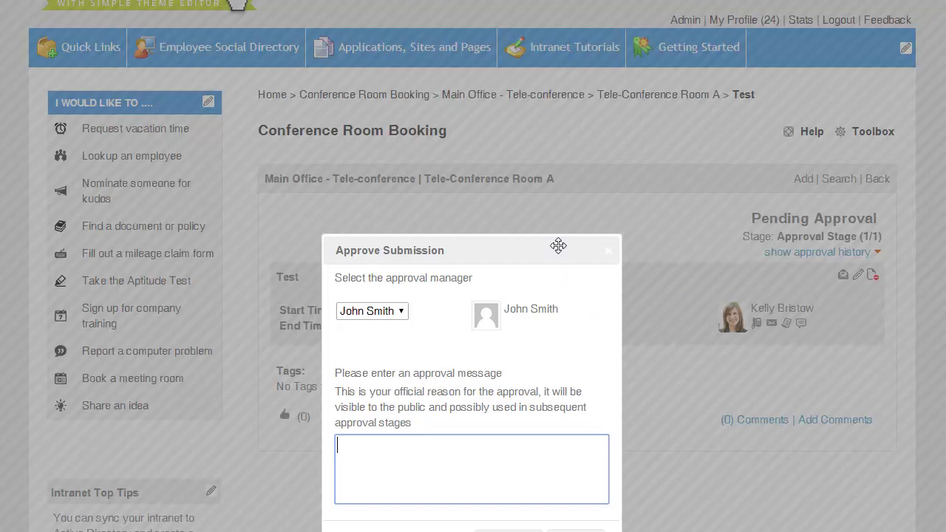
drag(560, 247, 602, 91)
click(564, 403)
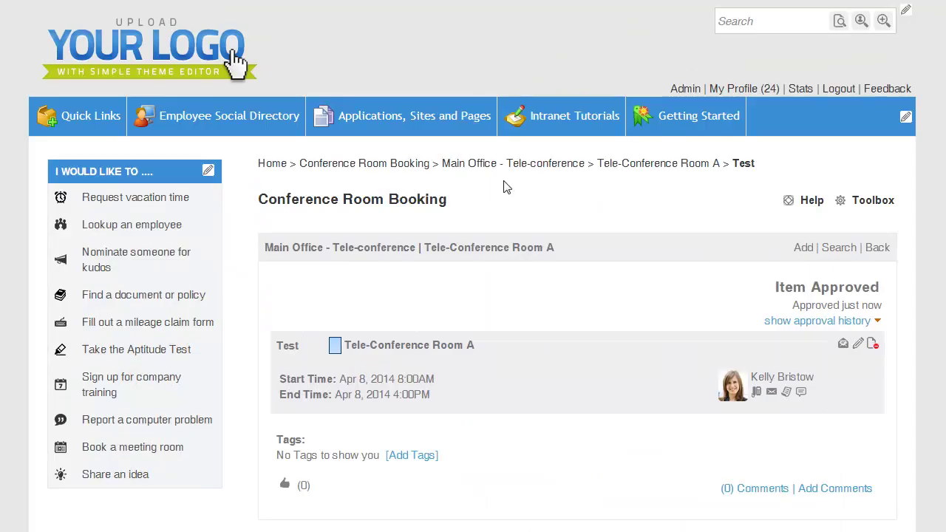
- Return to the Tele-conference calendar and view the approved Test booking on April 8
click(534, 166)
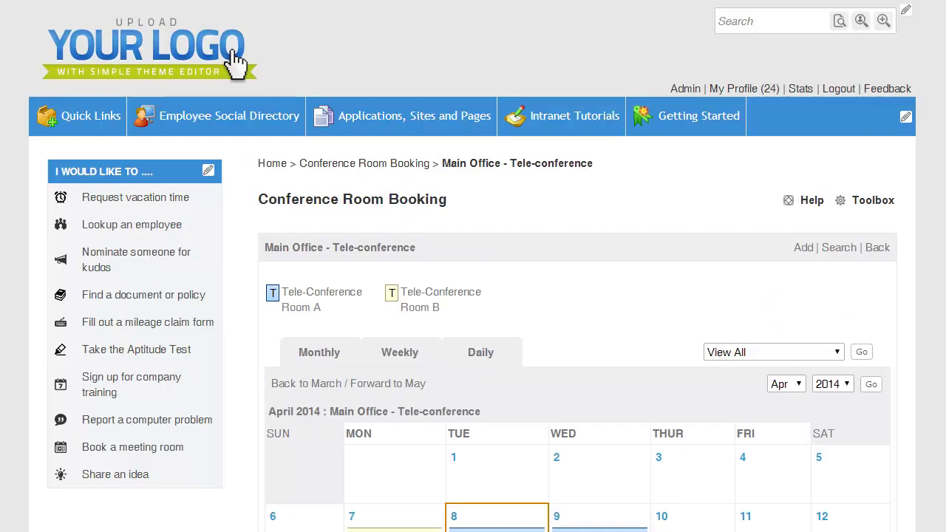
scroll(236, 63, down, 3)
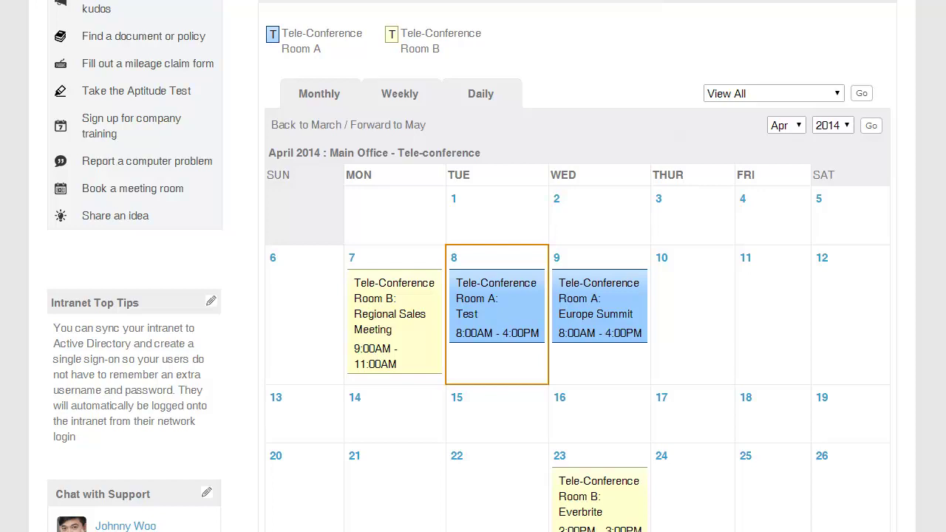
scroll(473, 267, up, 3)
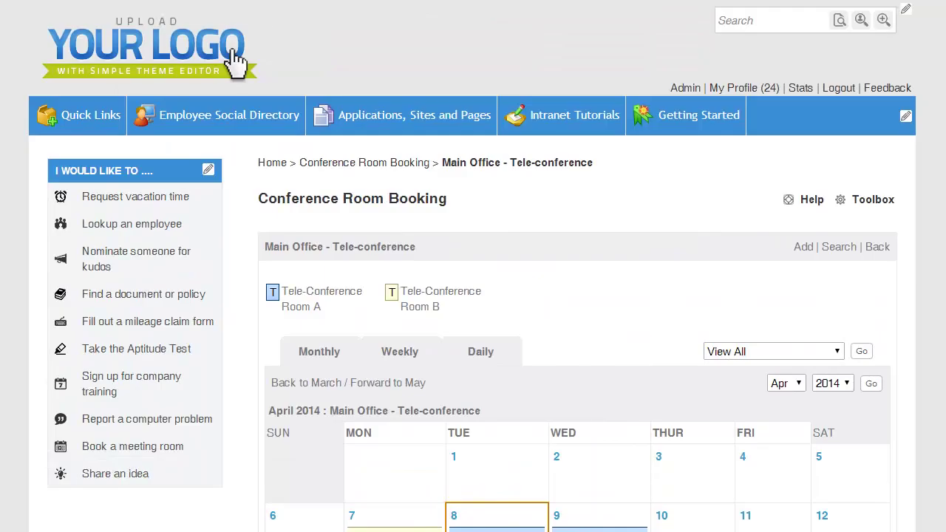
- Open App Admin from the Toolbox menu
click(871, 206)
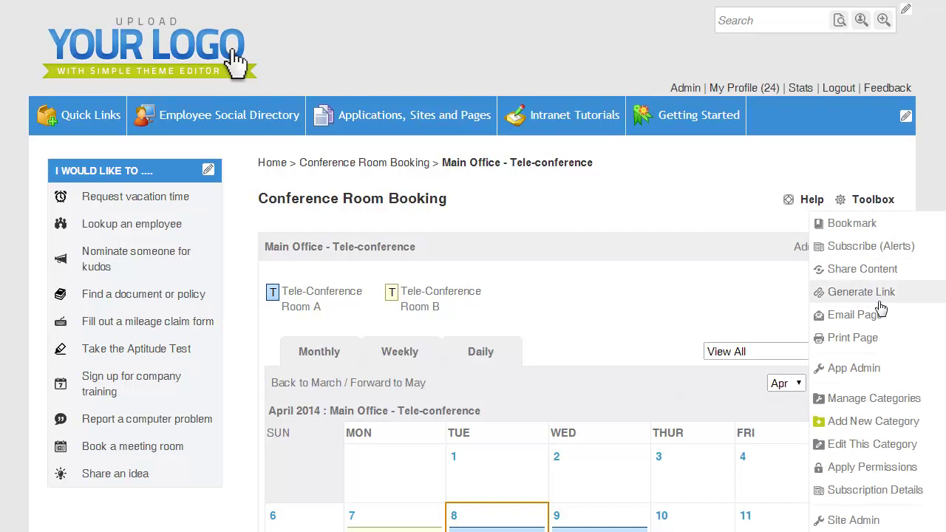
click(858, 370)
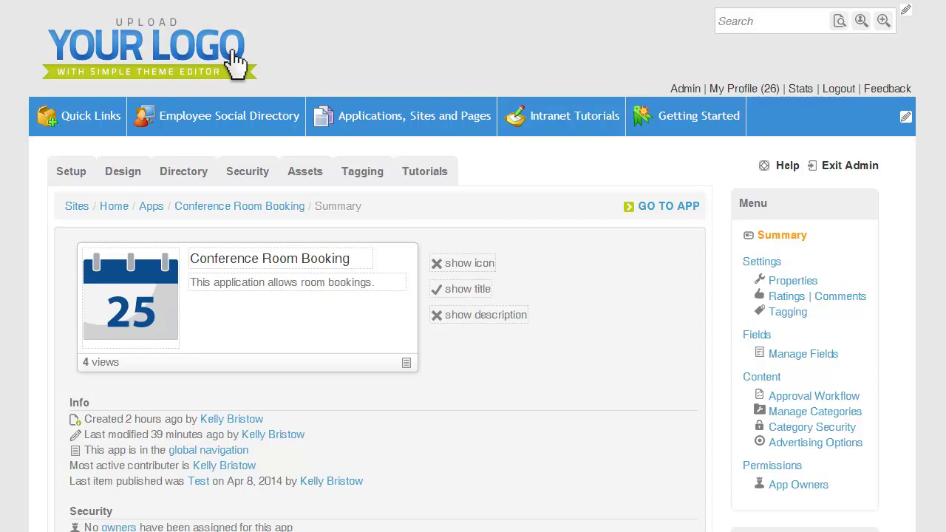
- Look through the app's Properties settings, then go to Manage Categories
click(792, 281)
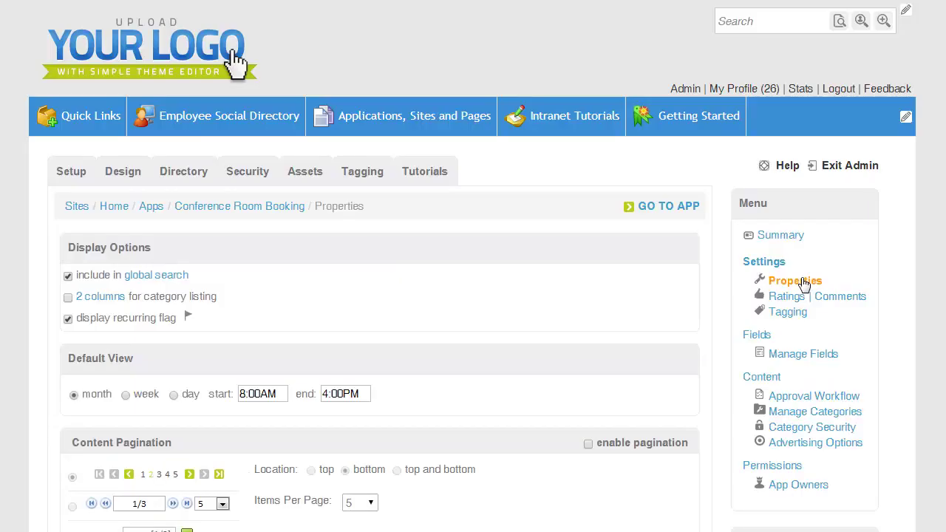
scroll(570, 373, down, 1)
scroll(570, 373, down, 10)
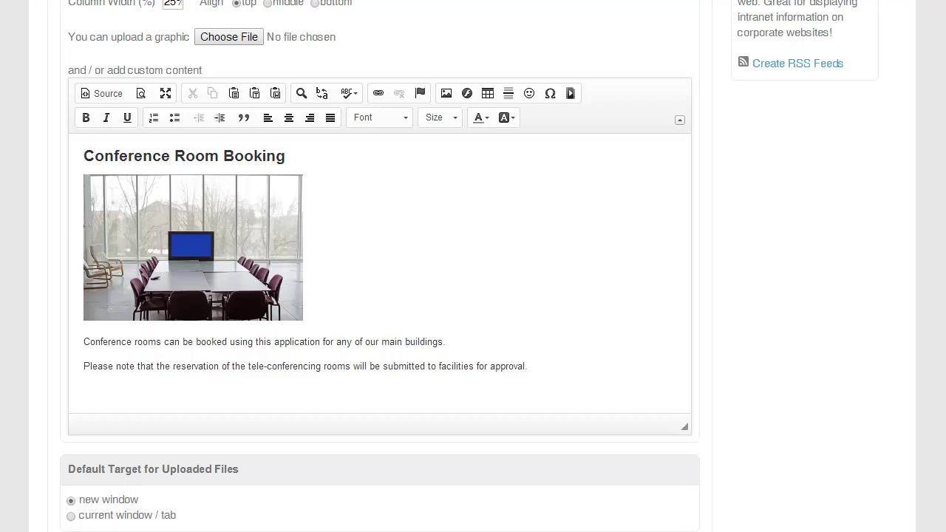
scroll(765, 399, up, 6)
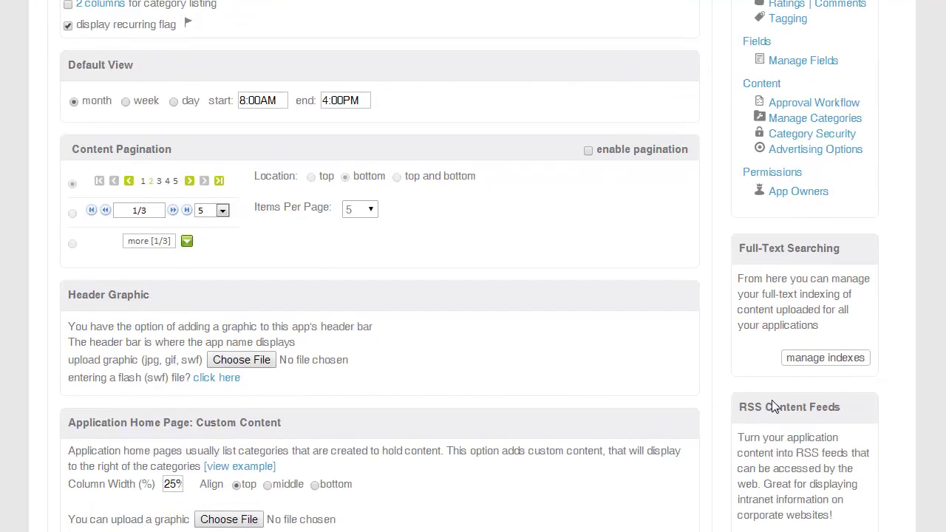
scroll(772, 400, up, 3)
click(793, 360)
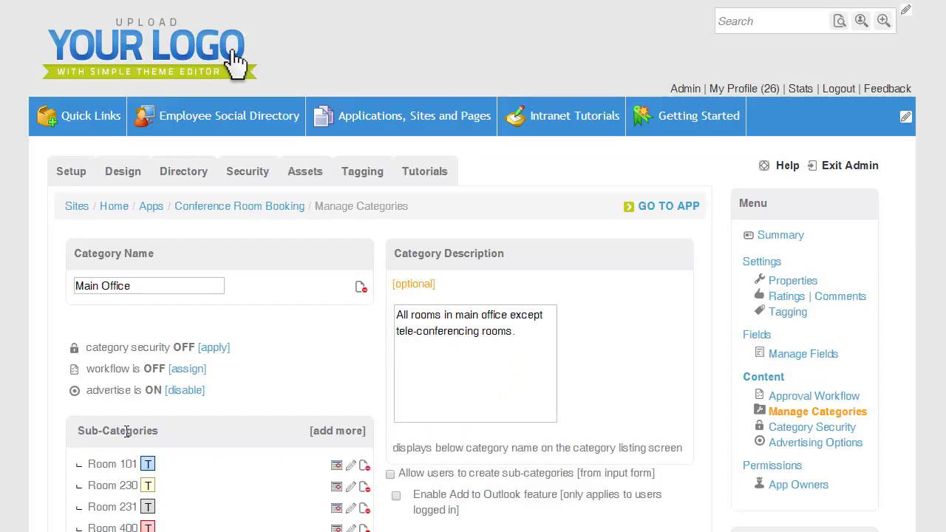
- Scroll to Main Office's 'Enable date conflict checking' option and briefly highlight its label
scroll(343, 436, down, 3)
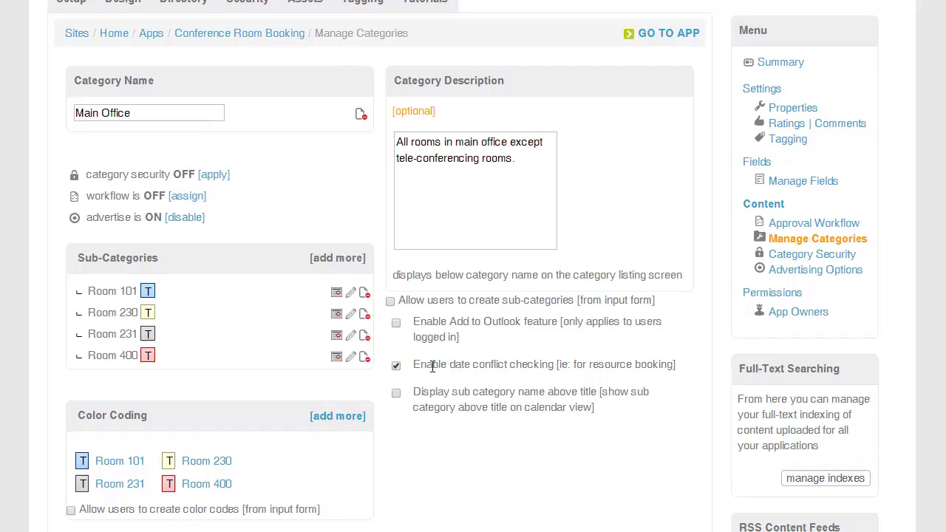
drag(432, 364, 523, 364)
click(519, 392)
- From the category listing, open Main Office - Tele-conference and view its single-decision approval workflow
click(782, 240)
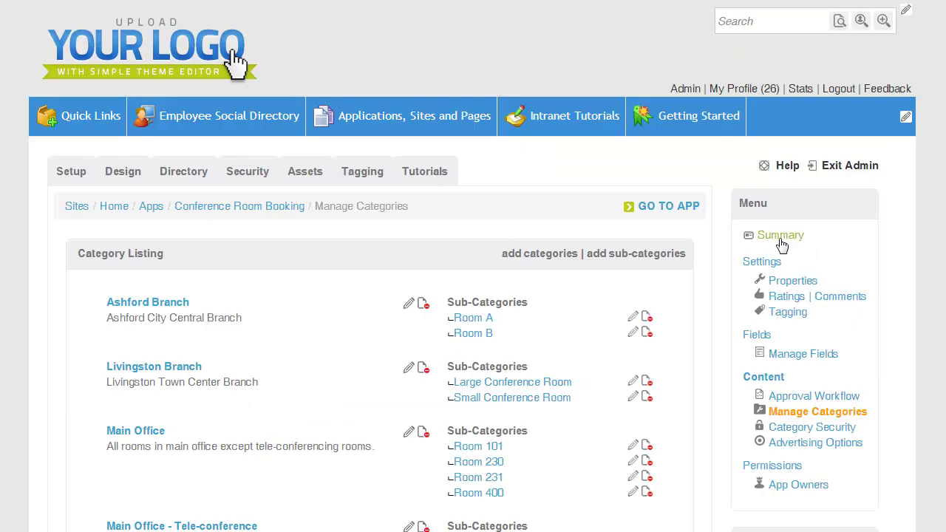
scroll(296, 450, down, 3)
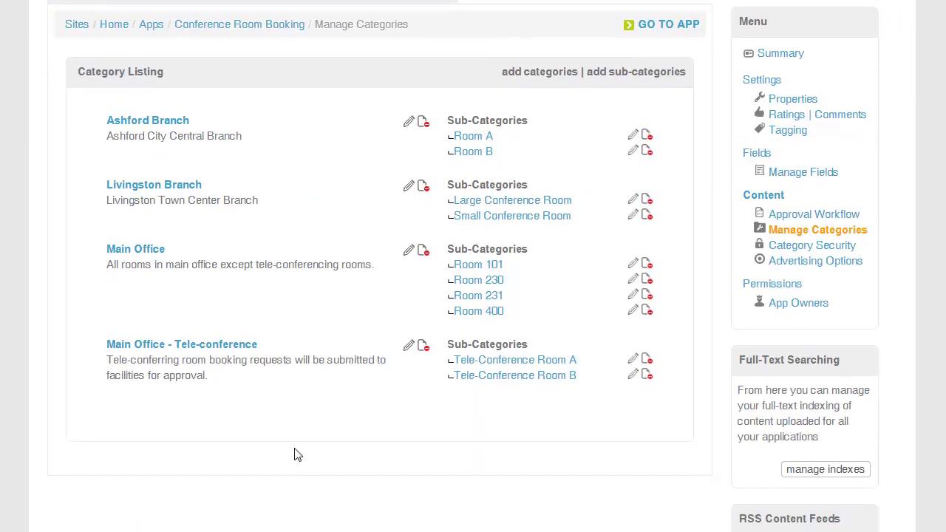
click(229, 346)
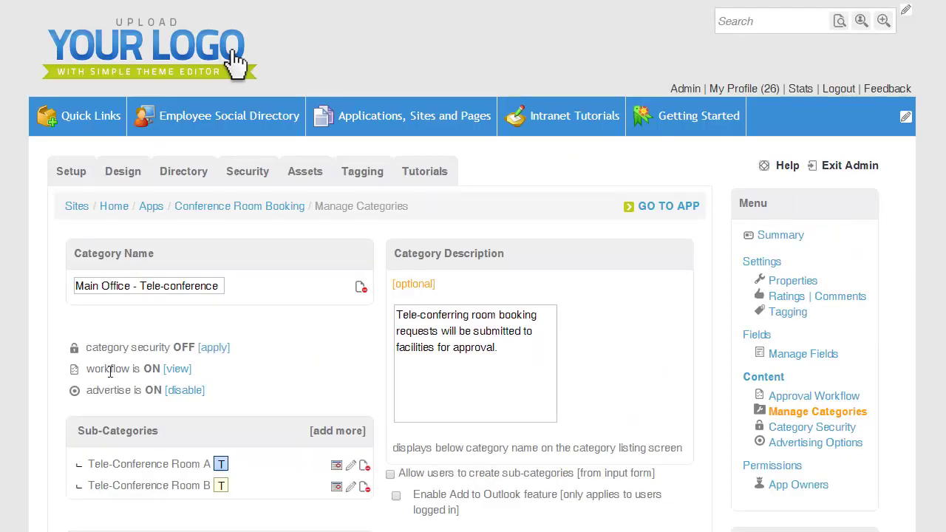
click(178, 369)
scroll(326, 378, down, 2)
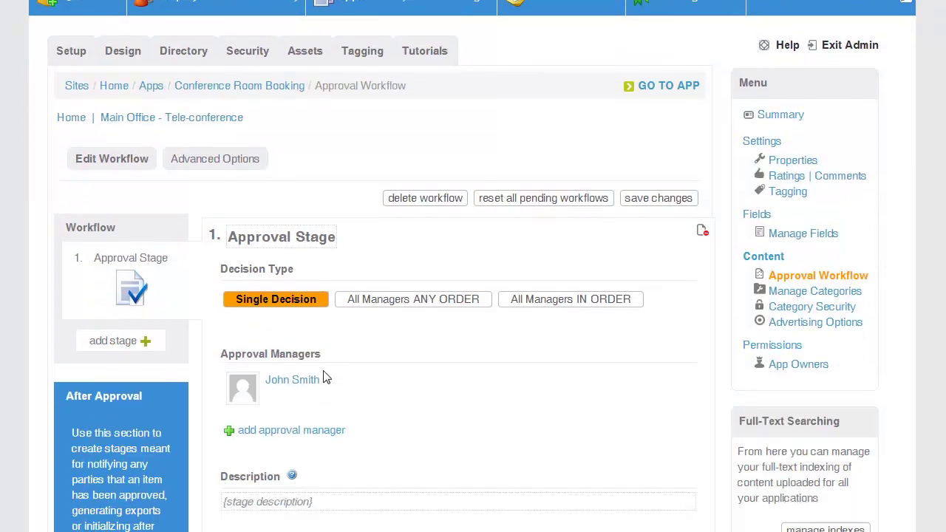
scroll(326, 378, down, 2)
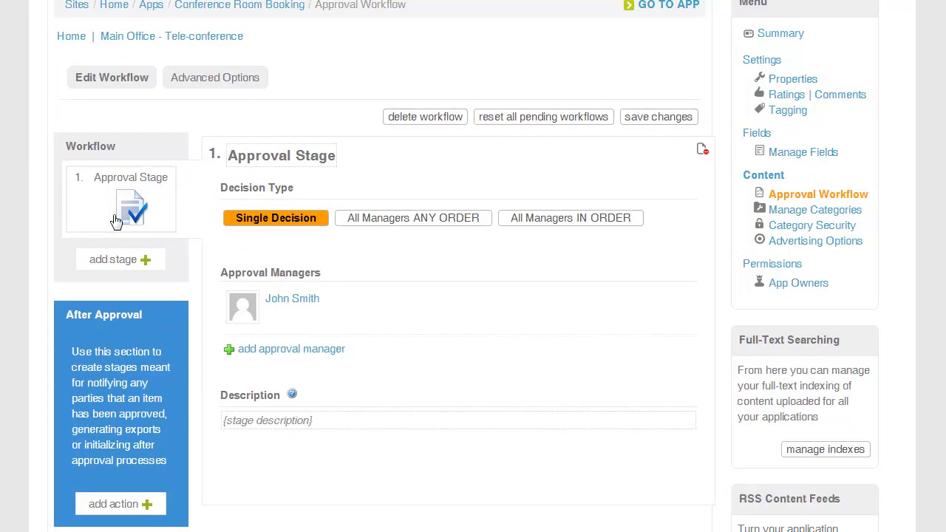